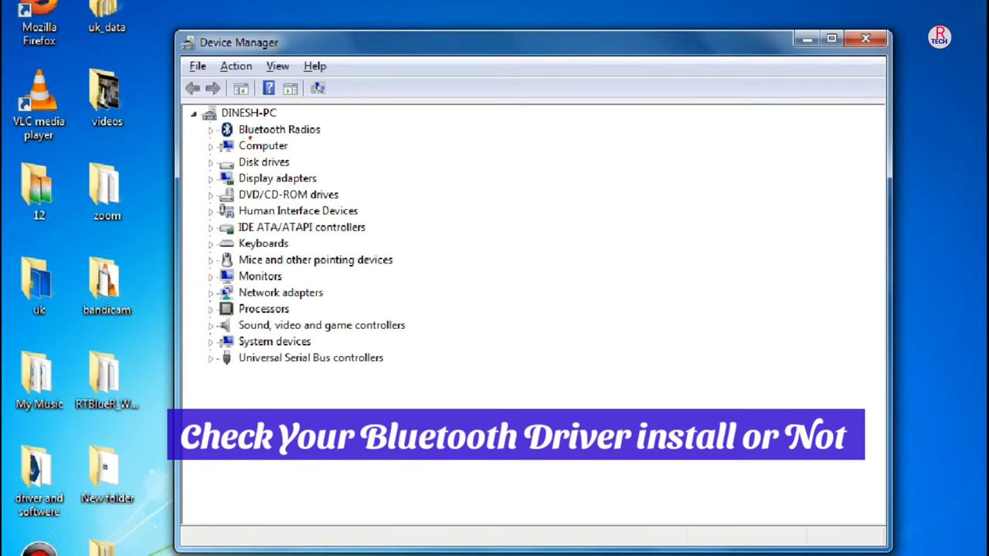
Examine the Bluetooth Radios devices in Device Manager and the Microsoft Bluetooth Enumerator's available actions, then collapse the category
{"action": "left_click_drag", "start_coordinate": [250, 136], "coordinate": [320, 131]}
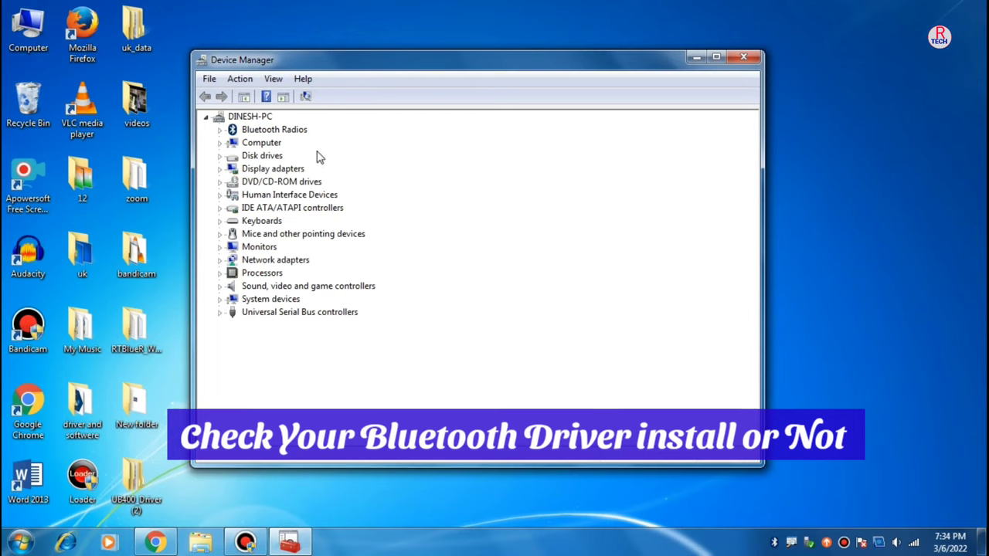
{"action": "double_click", "coordinate": [283, 131]}
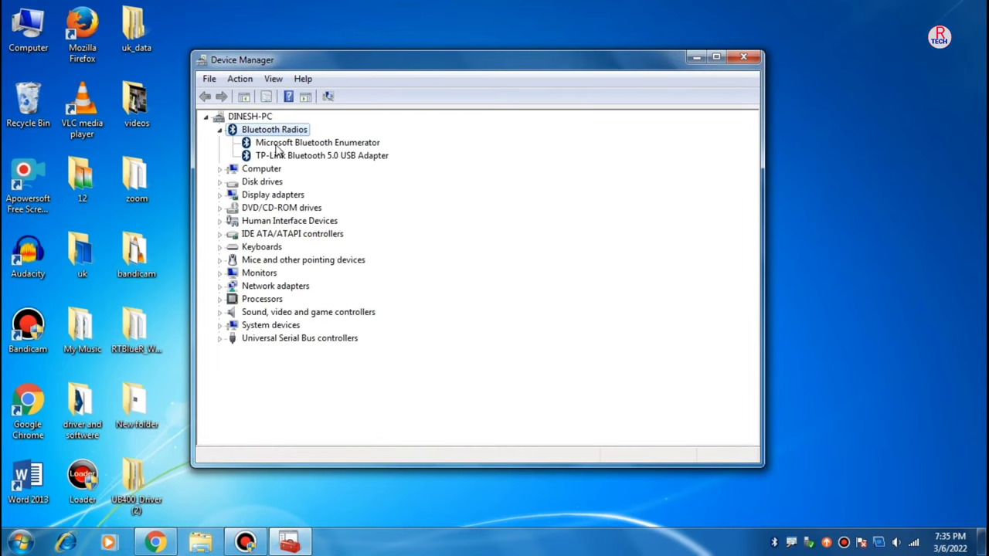
{"action": "right_click", "coordinate": [294, 146]}
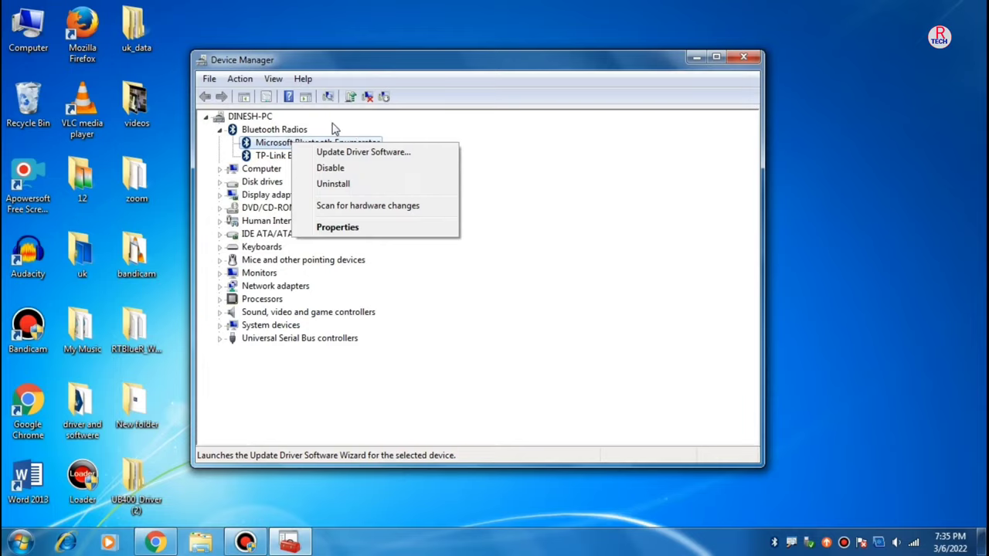
{"action": "left_click", "coordinate": [351, 133]}
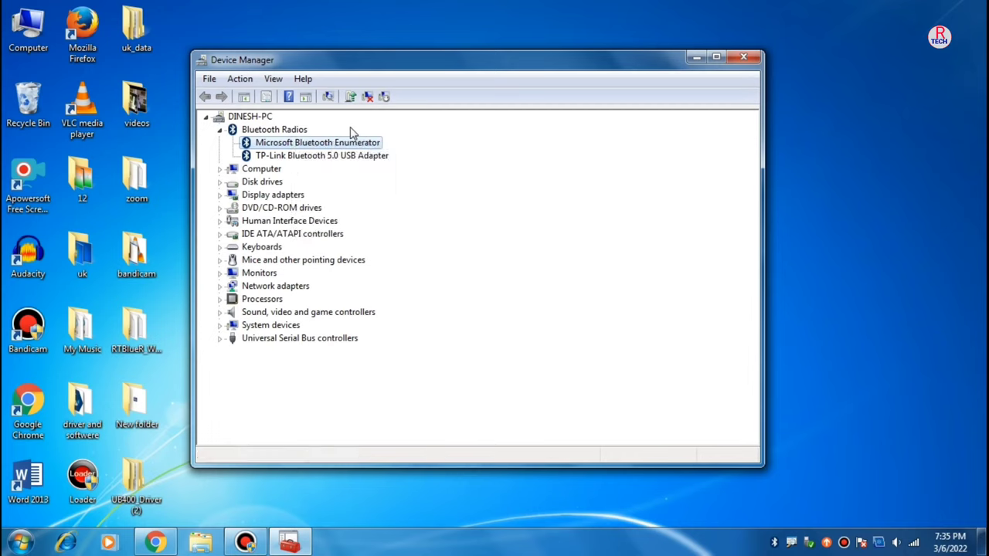
{"action": "double_click", "coordinate": [262, 130]}
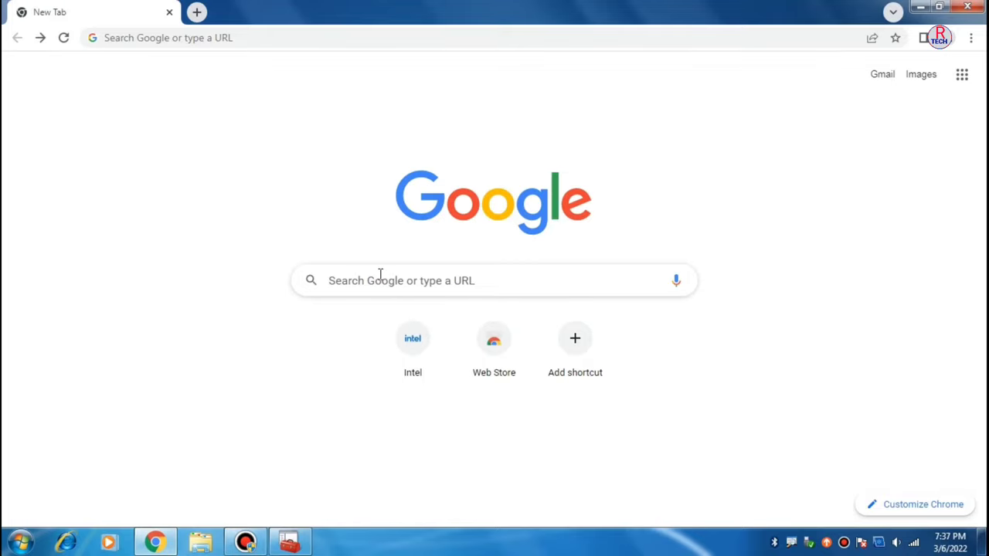
Search Google for "acer service and support" and open the official Acer Service & Support page
{"action": "left_click", "coordinate": [380, 277]}
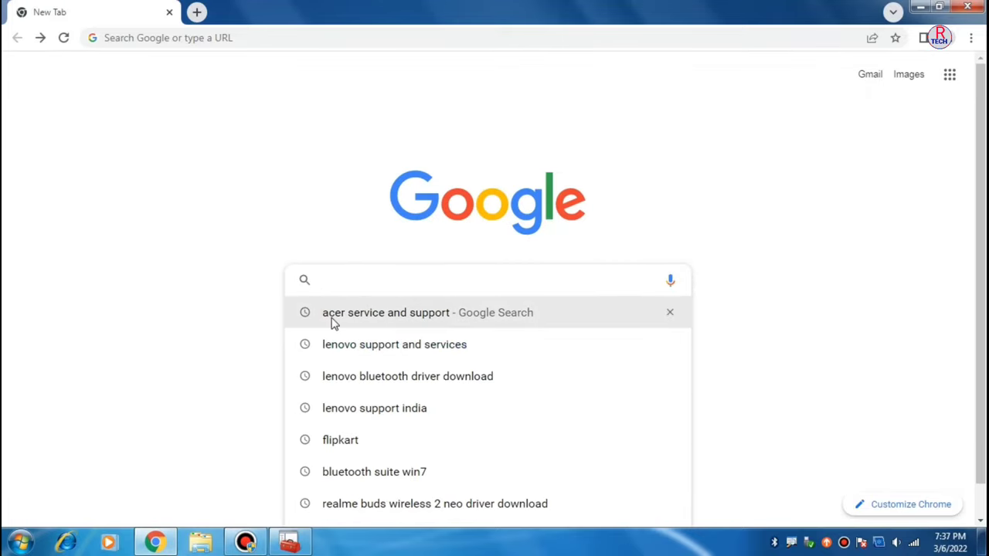
{"action": "left_click", "coordinate": [430, 321]}
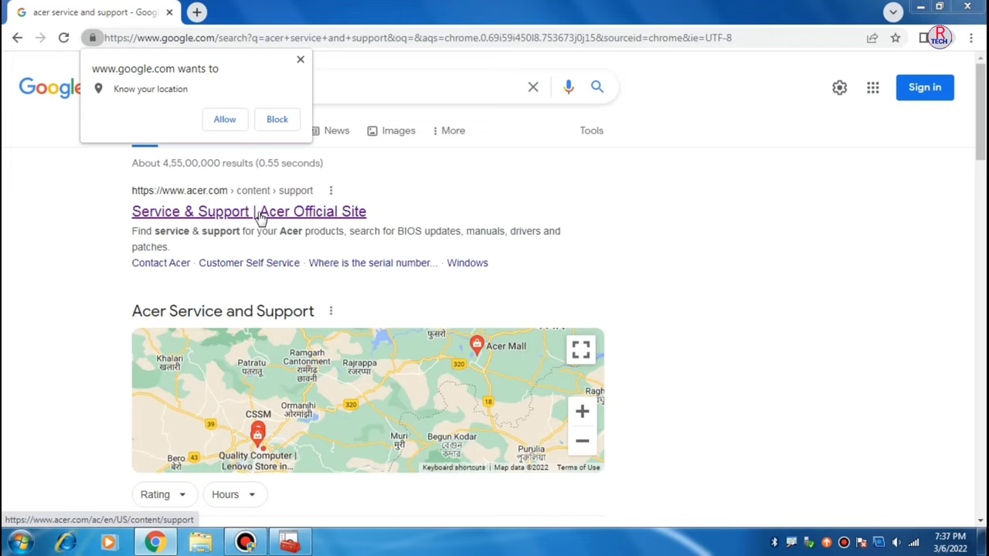
{"action": "left_click", "coordinate": [326, 218]}
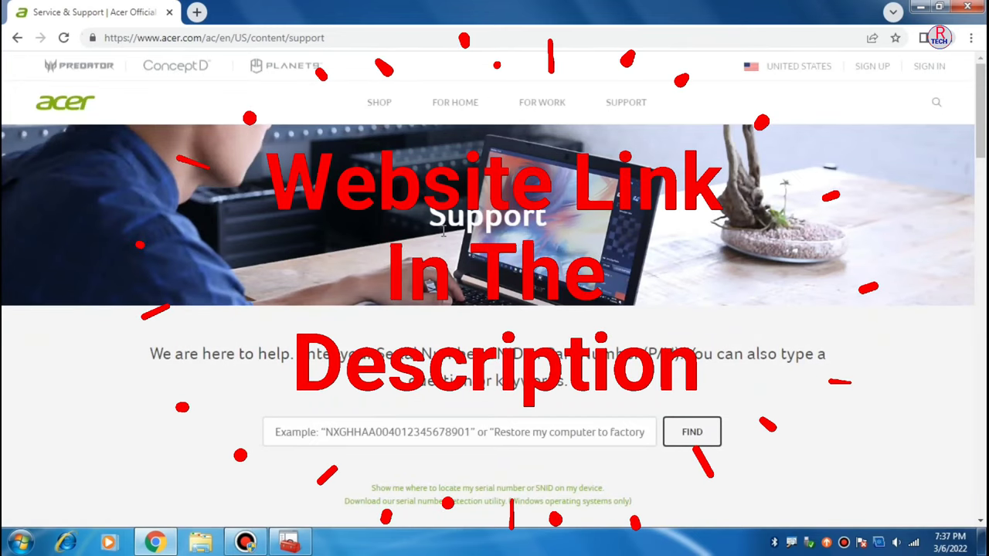
Open the Drivers and Manuals section of the Acer support site
{"action": "scroll", "coordinate": [442, 232], "scroll_direction": "down", "scroll_amount": 5}
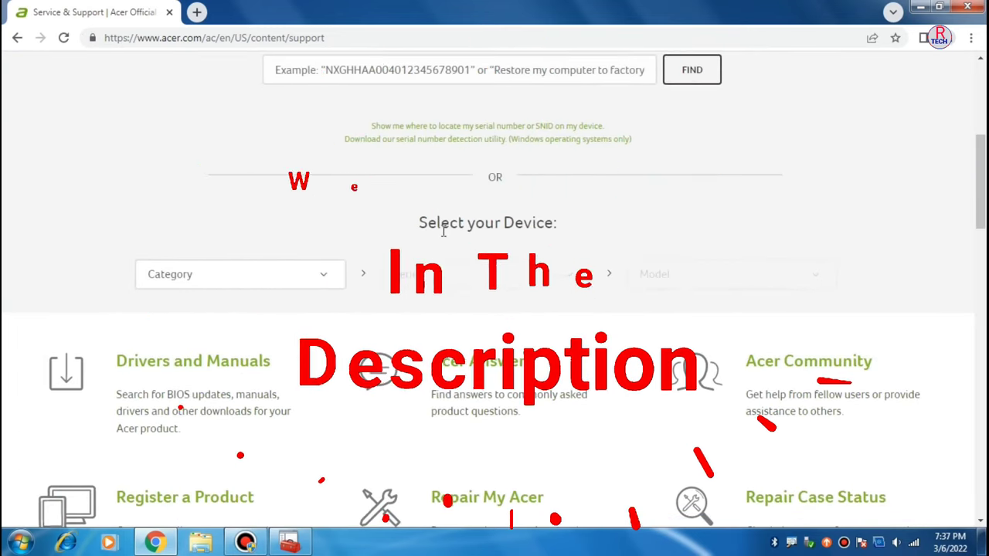
{"action": "scroll", "coordinate": [442, 232], "scroll_direction": "up", "scroll_amount": 4}
{"action": "scroll", "coordinate": [443, 232], "scroll_direction": "up", "scroll_amount": 1}
{"action": "scroll", "coordinate": [443, 232], "scroll_direction": "down", "scroll_amount": 7}
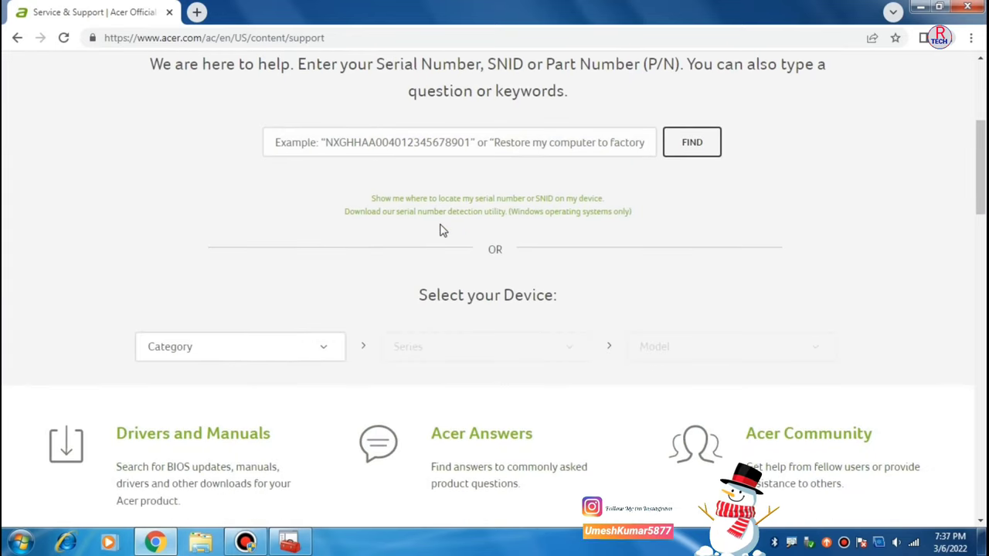
{"action": "scroll", "coordinate": [443, 232], "scroll_direction": "down", "scroll_amount": 2}
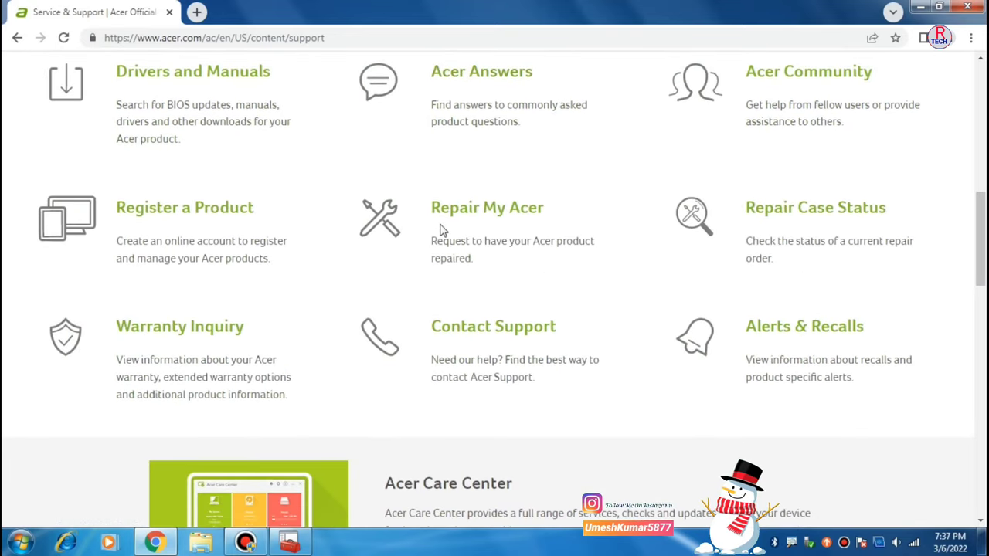
{"action": "scroll", "coordinate": [439, 230], "scroll_direction": "up", "scroll_amount": 1}
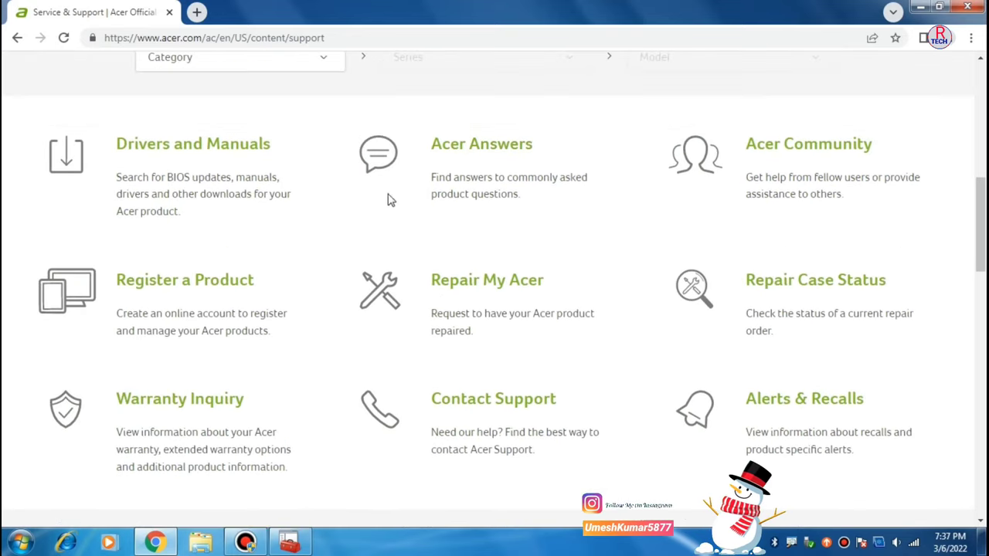
{"action": "left_click", "coordinate": [240, 151]}
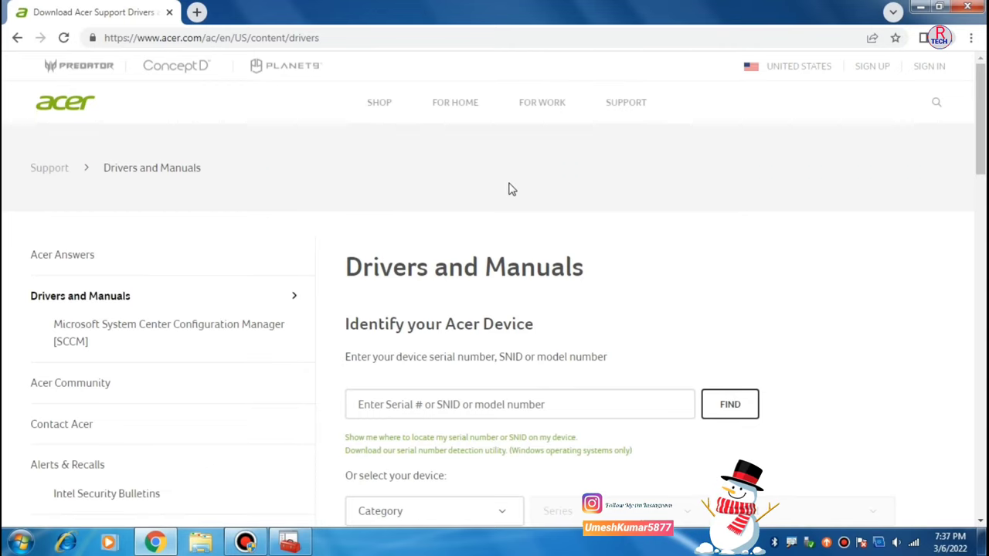
Look up the device model "a315" and open the product support page for the Aspire A315-58
{"action": "scroll", "coordinate": [509, 190], "scroll_direction": "down", "scroll_amount": 2}
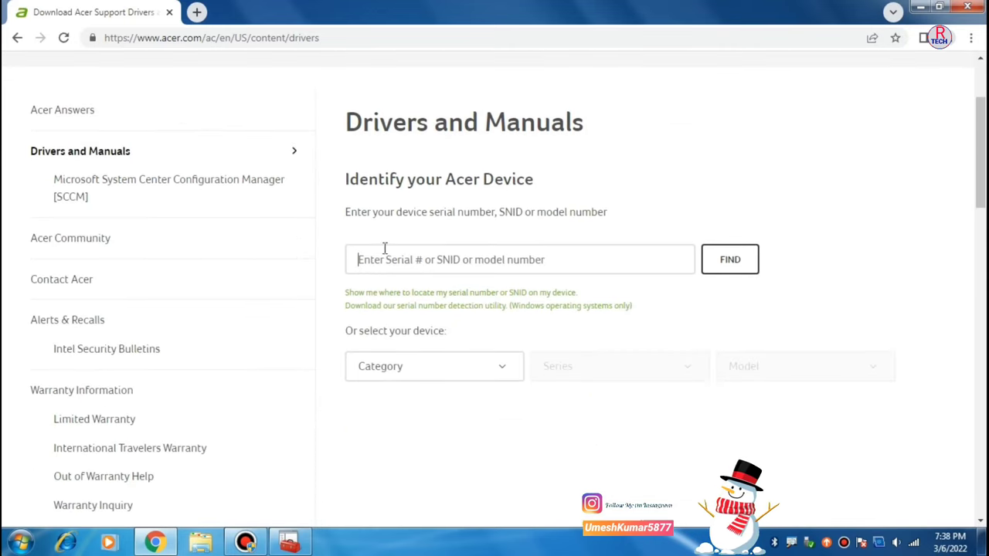
{"action": "left_click", "coordinate": [411, 264]}
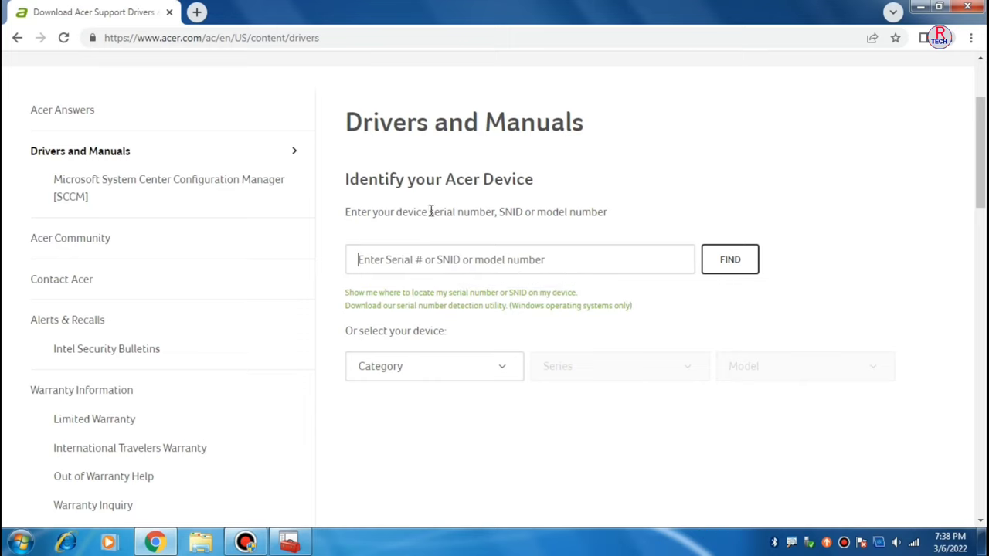
{"action": "left_click_drag", "start_coordinate": [440, 211], "coordinate": [493, 212]}
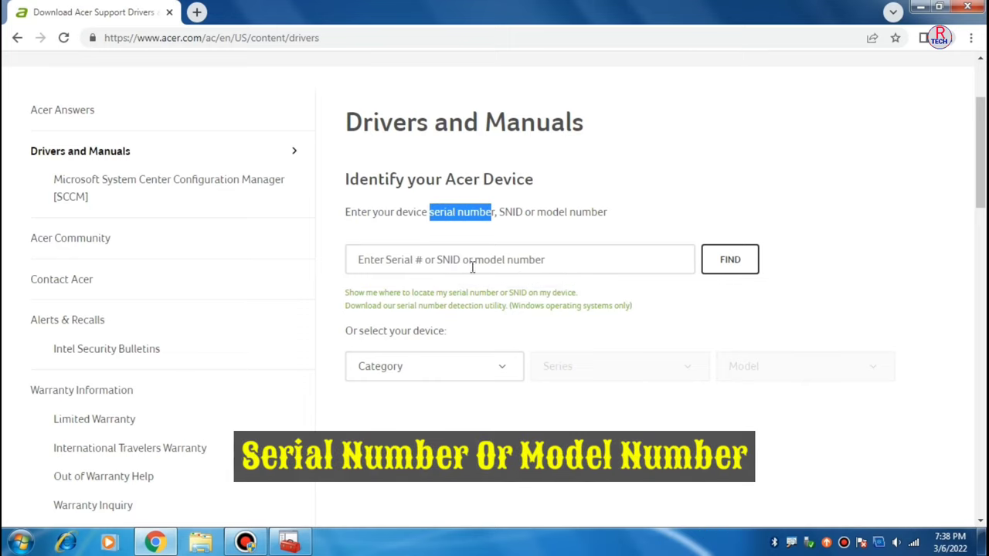
{"action": "left_click_drag", "start_coordinate": [546, 213], "coordinate": [615, 215]}
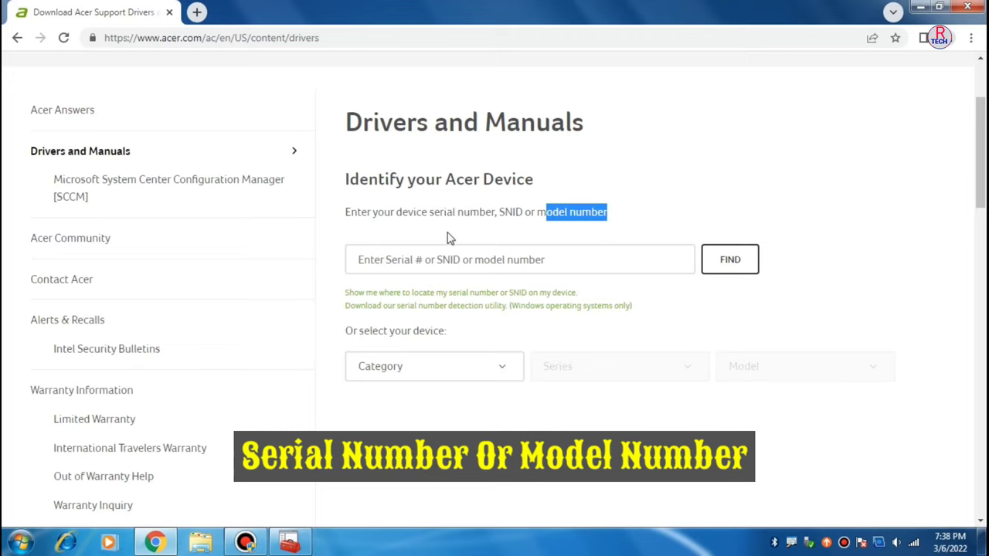
{"action": "left_click", "coordinate": [414, 260]}
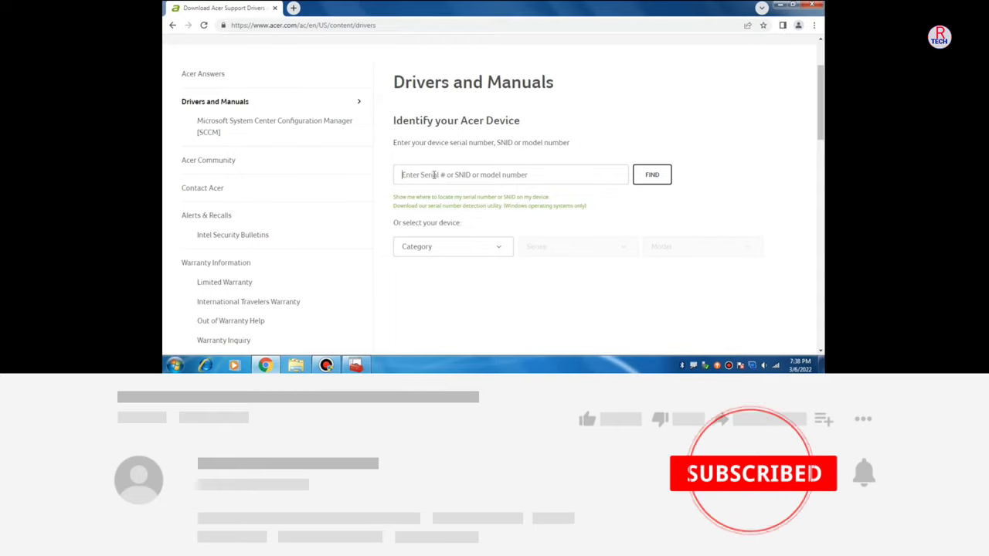
{"action": "type", "text": "a315"}
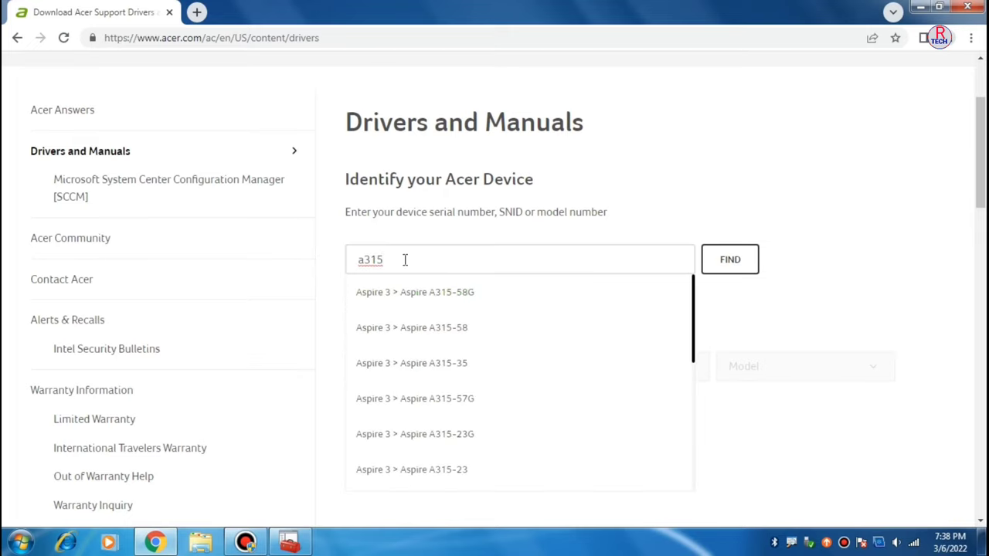
{"action": "left_click", "coordinate": [468, 331]}
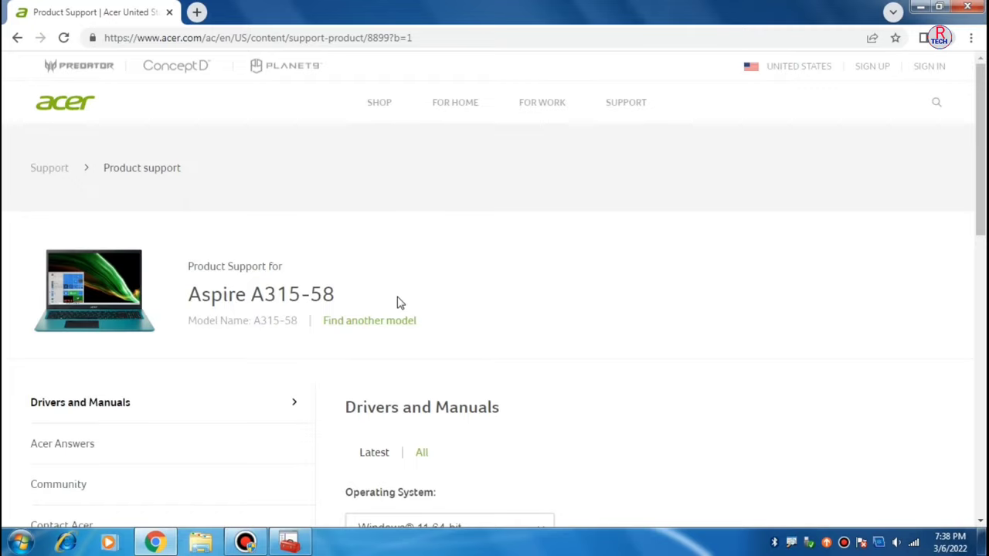
Examine the operating system choices under Drivers and Manuals for the Aspire A315-58
{"action": "scroll", "coordinate": [400, 303], "scroll_direction": "down", "scroll_amount": 2}
{"action": "scroll", "coordinate": [400, 303], "scroll_direction": "up", "scroll_amount": 1}
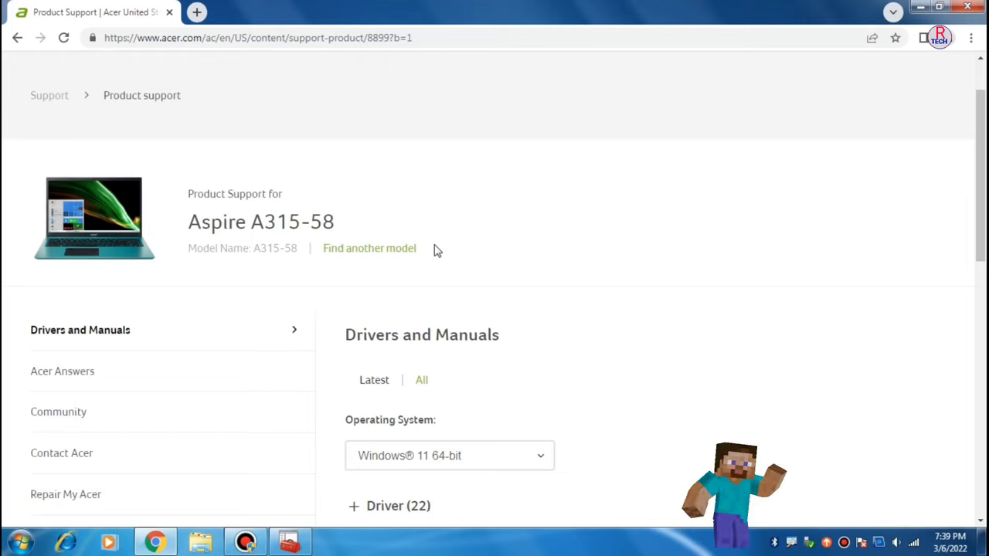
{"action": "scroll", "coordinate": [435, 249], "scroll_direction": "down", "scroll_amount": 3}
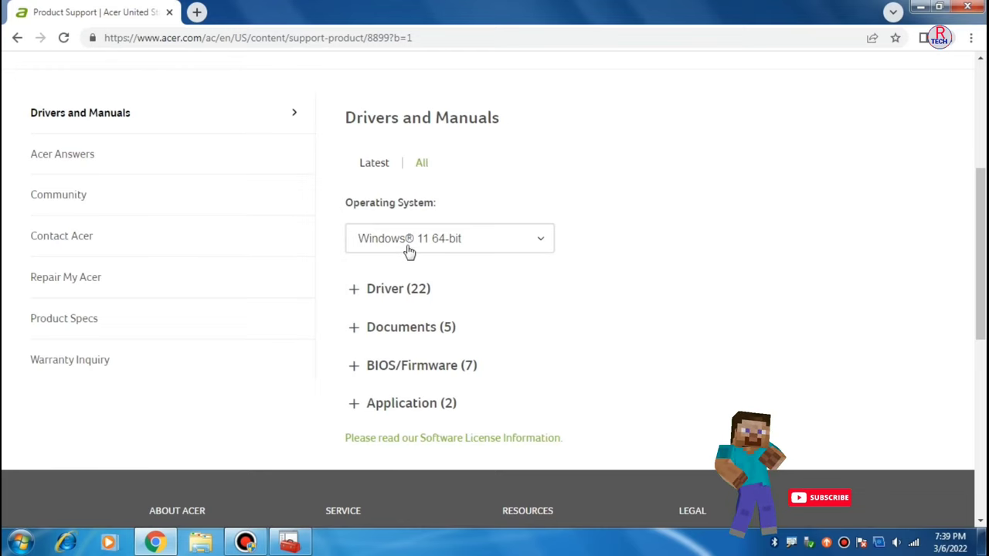
{"action": "left_click", "coordinate": [540, 241]}
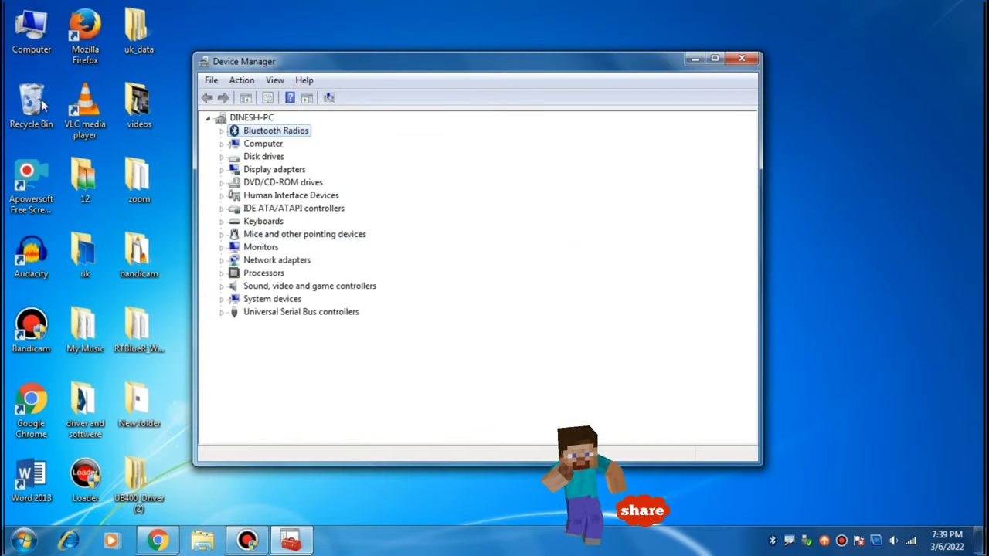
Open the properties of the desktop's Computer item to check the installed Windows system details
{"action": "right_click", "coordinate": [34, 45]}
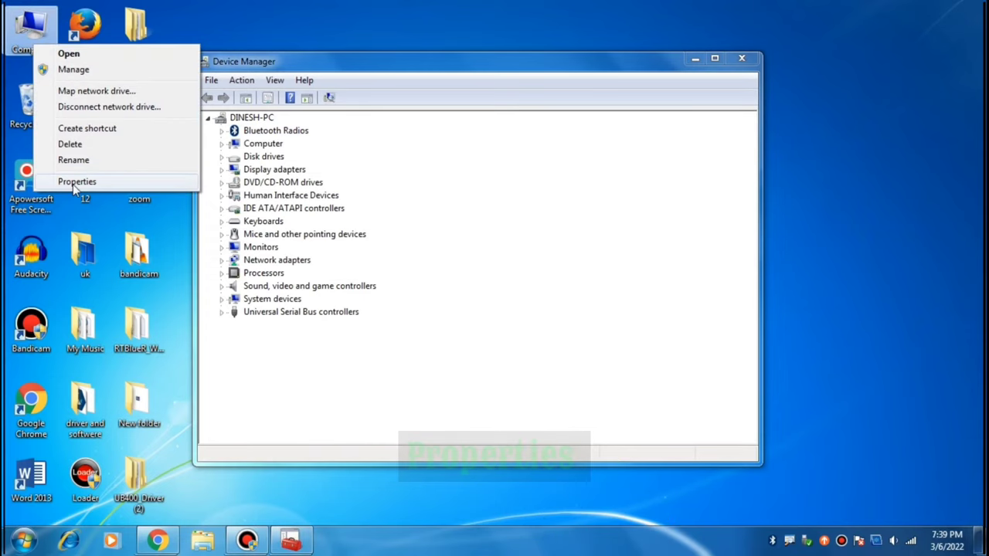
{"action": "left_click", "coordinate": [73, 182]}
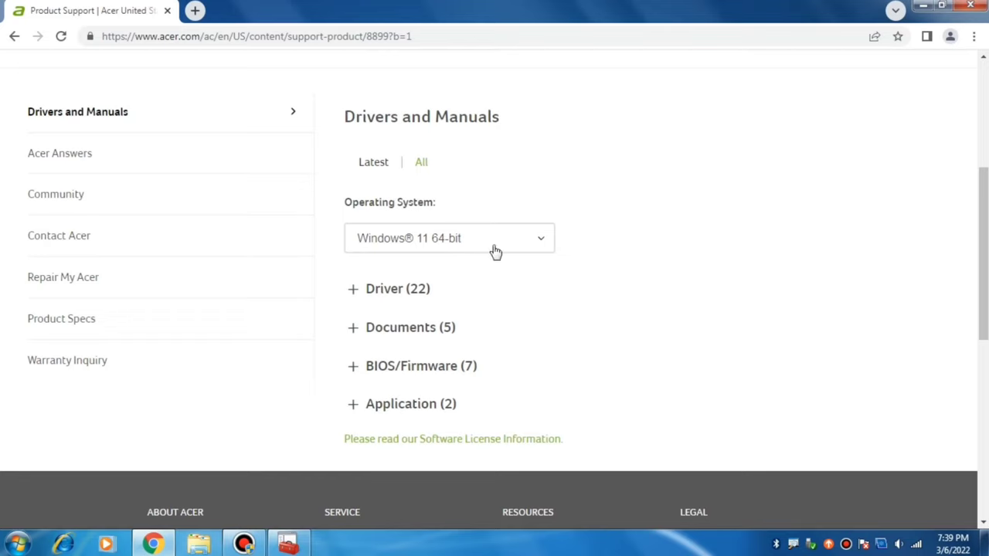
Set the operating system for the Aspire A315-58 downloads to Windows 10 64-bit and expand the Driver category
{"action": "left_click", "coordinate": [538, 245]}
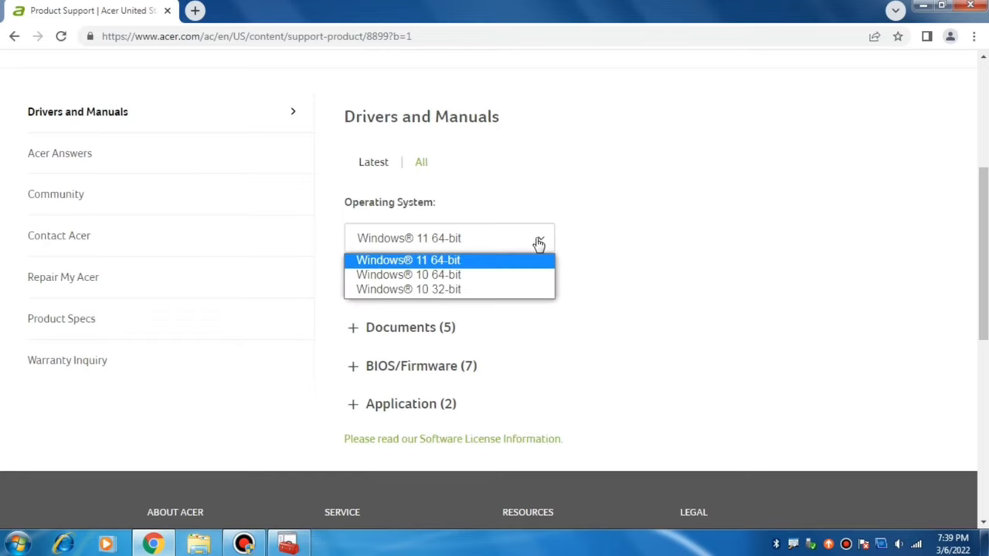
{"action": "left_click", "coordinate": [465, 276]}
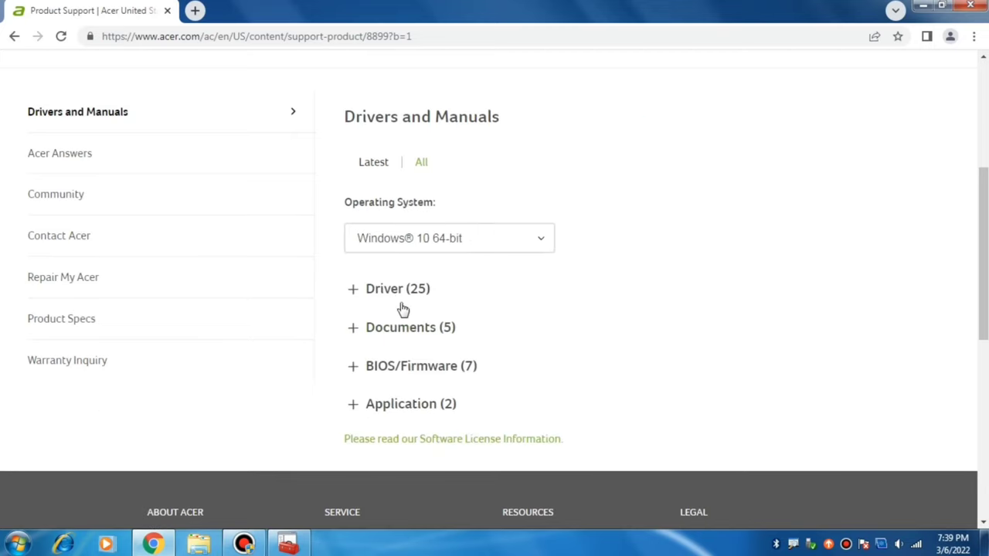
{"action": "left_click", "coordinate": [398, 291]}
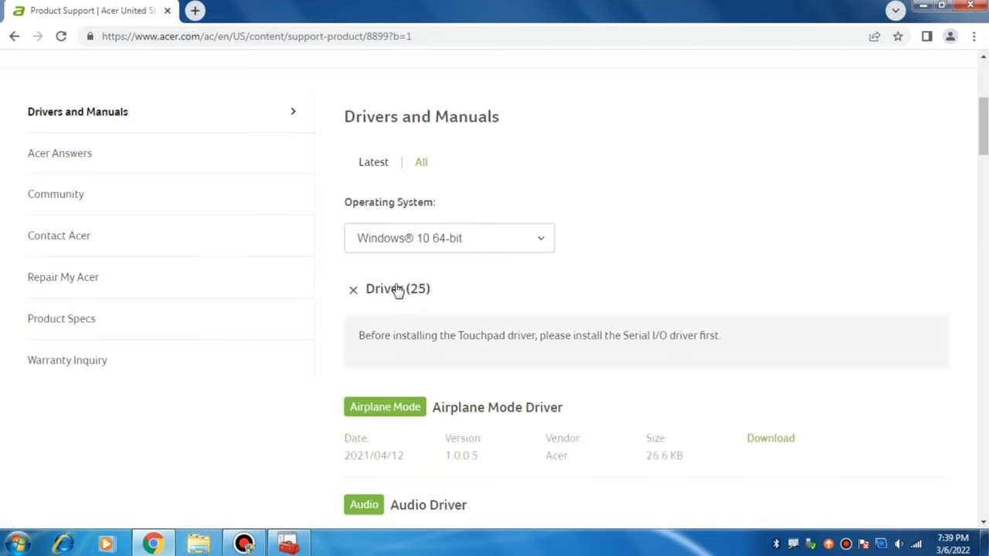
Examine the Bluetooth driver entries offered in the expanded driver list, including the INT9462/INT9560 and NFA435 Liteon variants
{"action": "scroll", "coordinate": [398, 291], "scroll_direction": "down", "scroll_amount": 2}
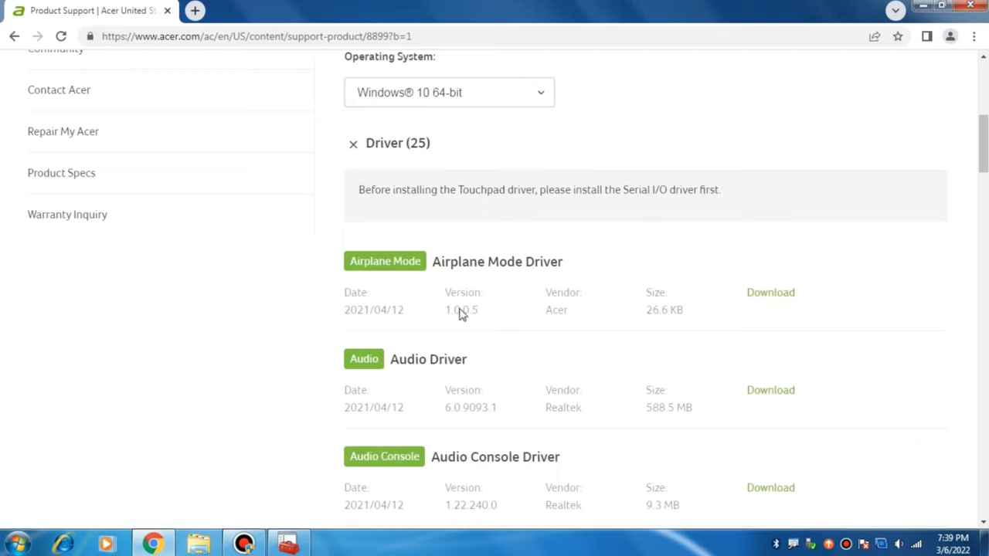
{"action": "scroll", "coordinate": [492, 351], "scroll_direction": "down", "scroll_amount": 2}
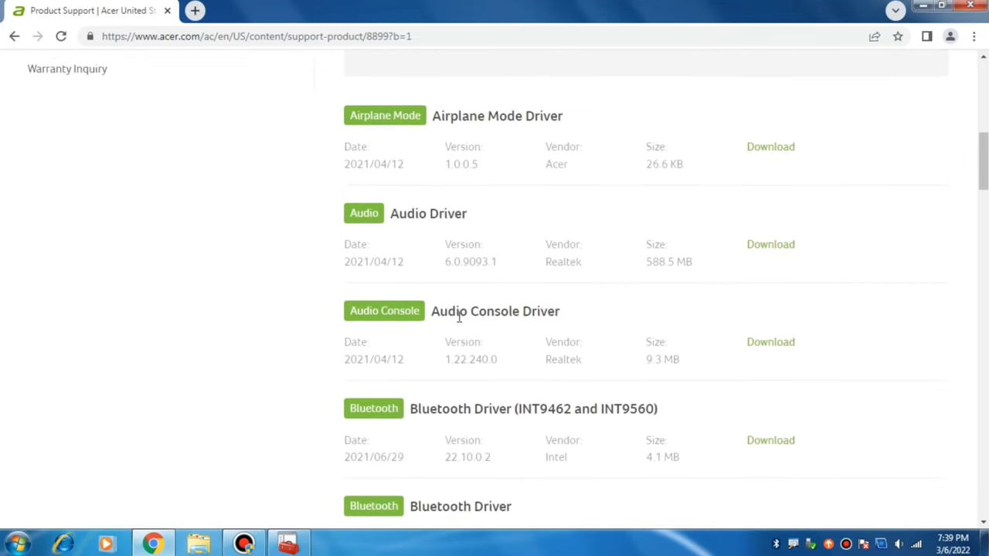
{"action": "scroll", "coordinate": [492, 378], "scroll_direction": "down", "scroll_amount": 1}
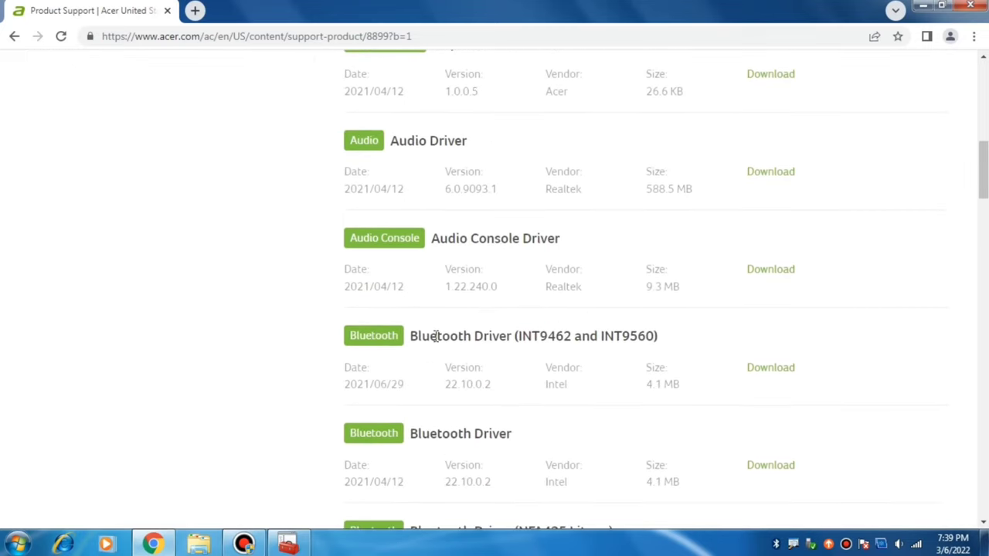
{"action": "scroll", "coordinate": [528, 337], "scroll_direction": "down", "scroll_amount": 2}
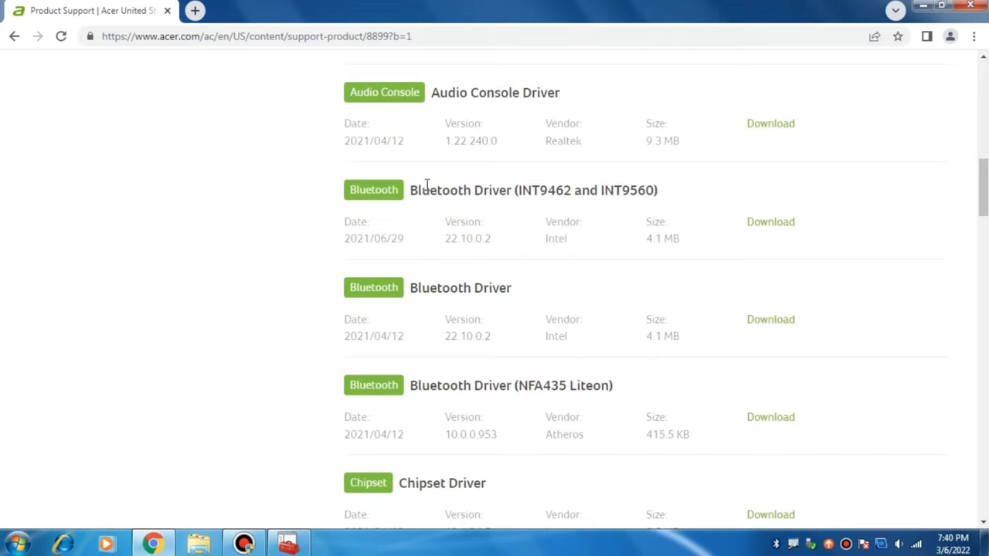
{"action": "left_click_drag", "start_coordinate": [424, 185], "coordinate": [487, 213]}
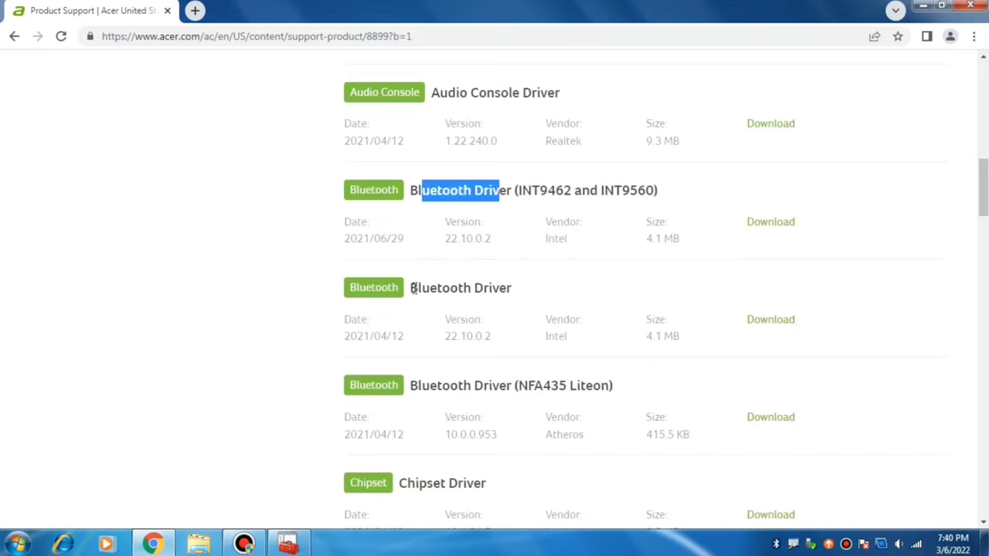
{"action": "left_click_drag", "start_coordinate": [414, 288], "coordinate": [513, 288]}
{"action": "left_click_drag", "start_coordinate": [424, 390], "coordinate": [536, 406]}
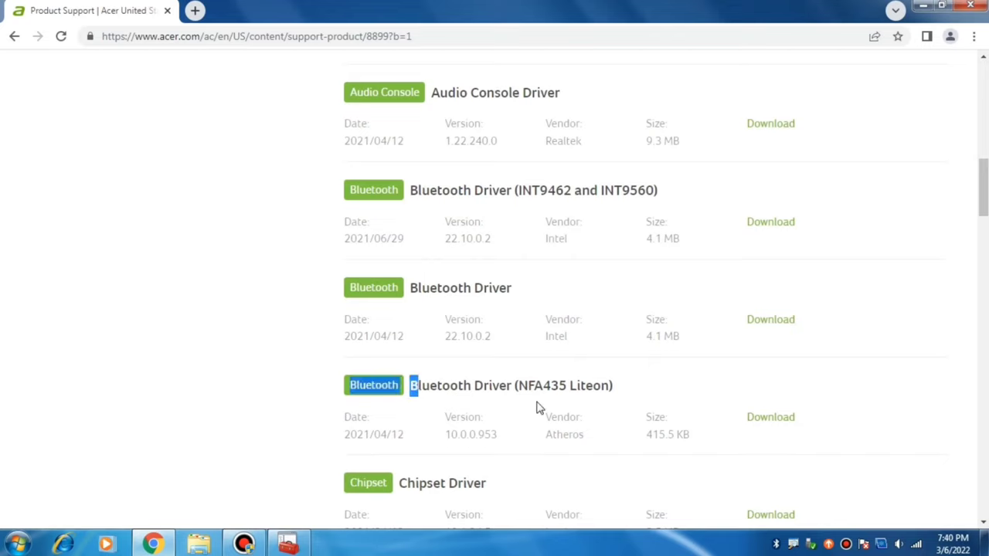